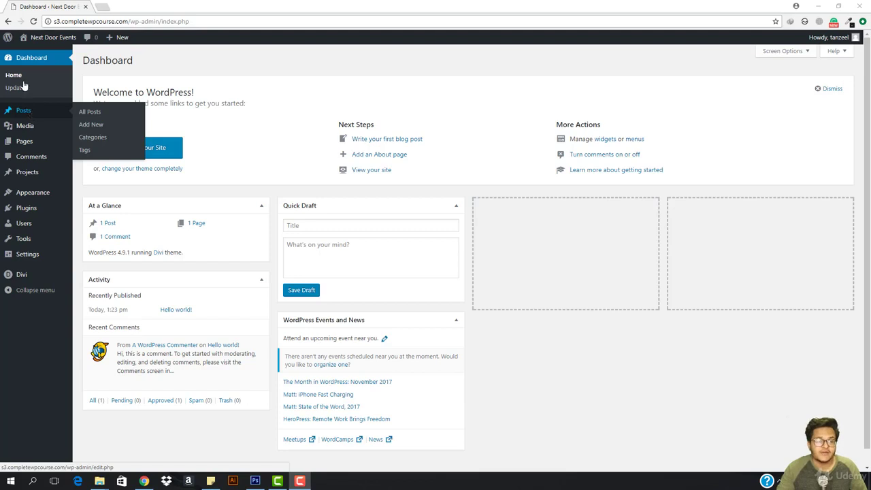
Step: Create a new page titled "Home" and publish it
mouse_move(27, 143)
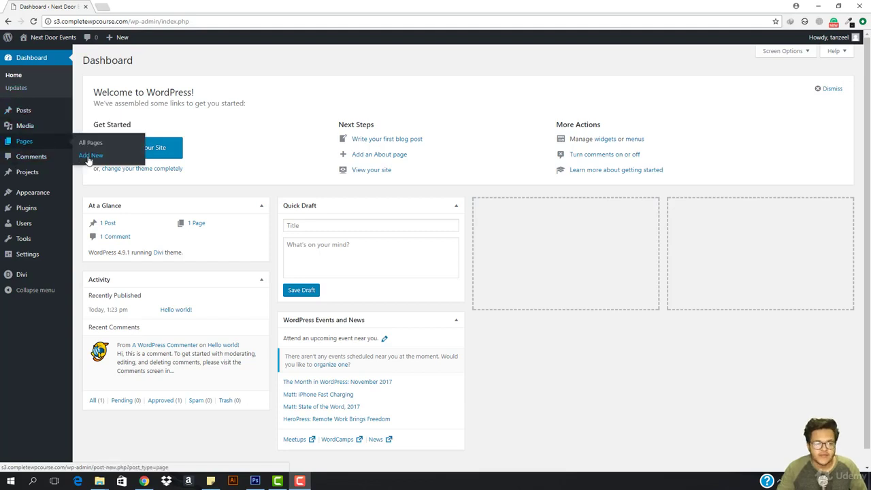
left_click(88, 157)
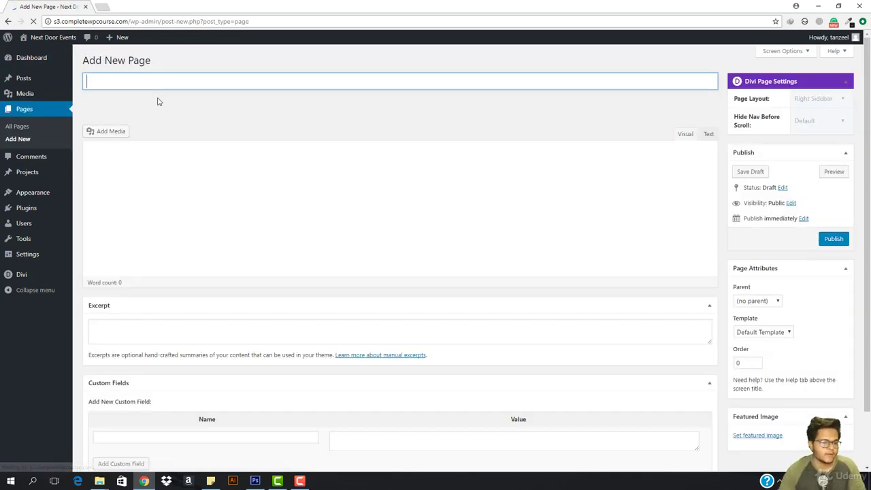
type("Blo")
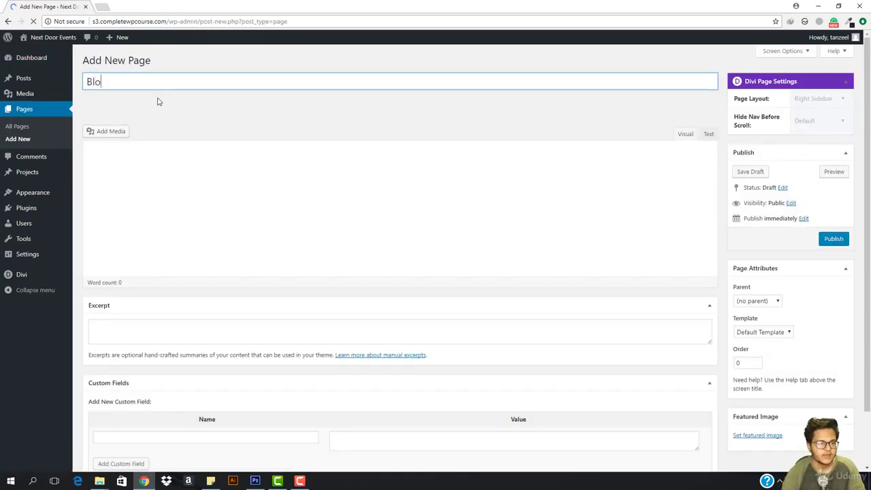
key("BackSpace")
key("BackSpace")
key("BackSpace")
type("Home")
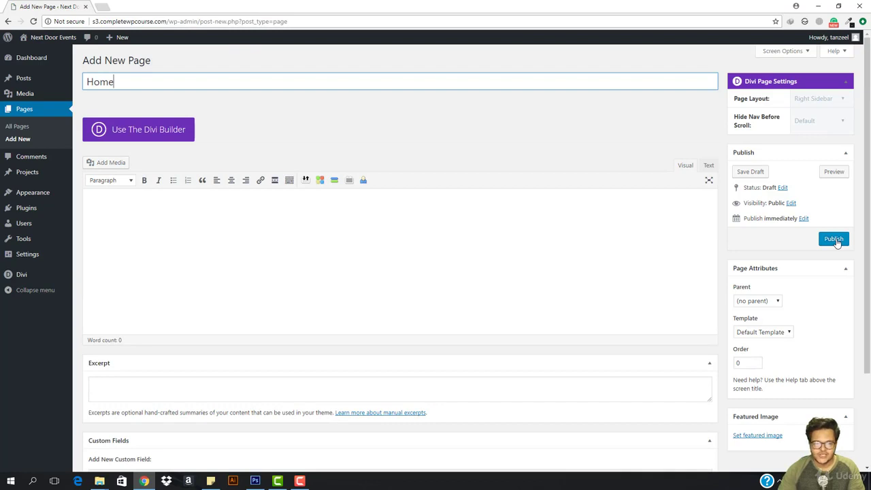
left_click(834, 239)
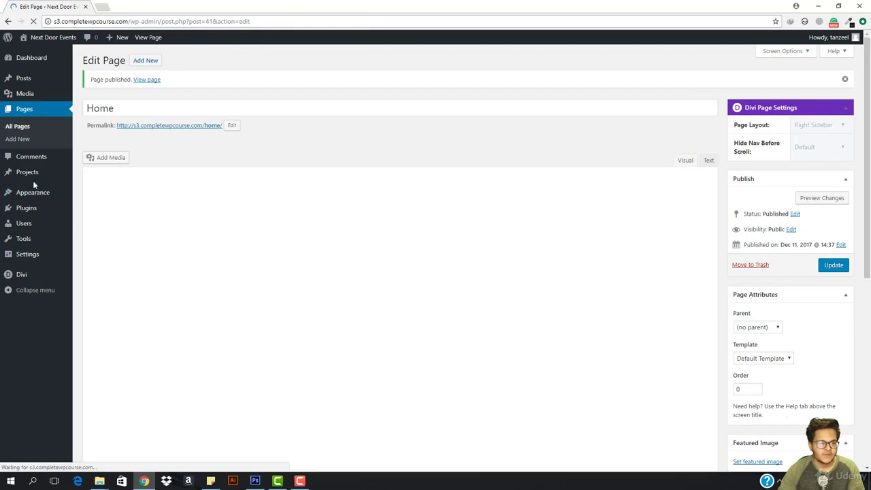
Step: In the theme customizer, make the homepage a static page using the Home page and publish the change
mouse_move(30, 194)
left_click(86, 212)
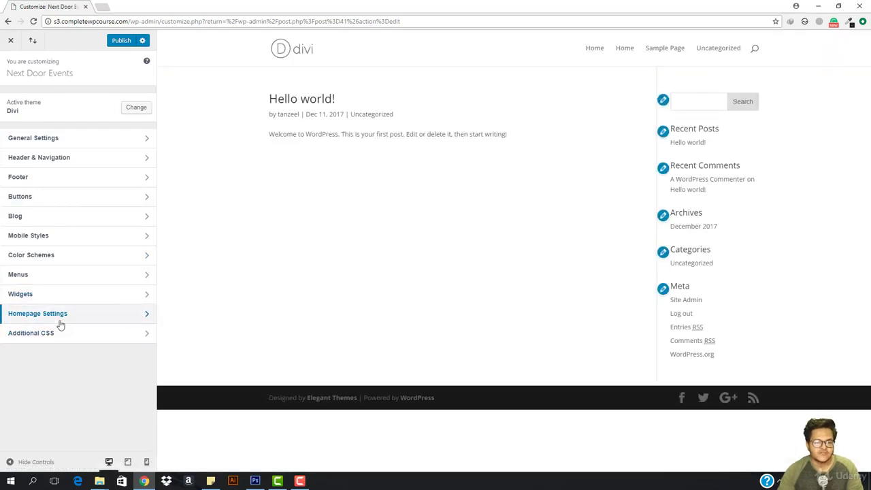
left_click(54, 319)
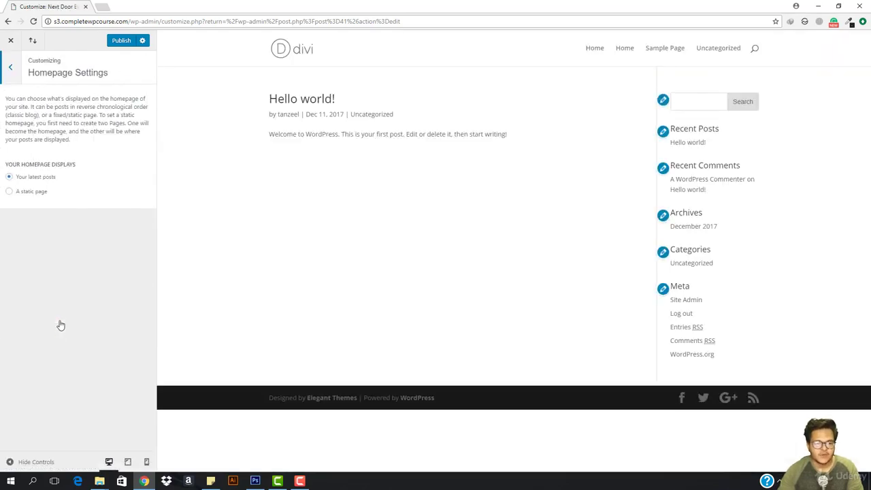
left_click(8, 193)
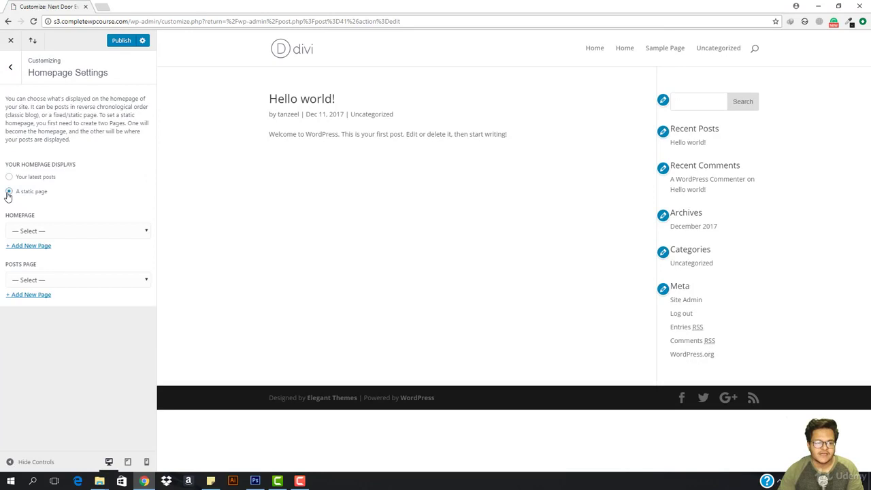
left_click(61, 232)
left_click(57, 253)
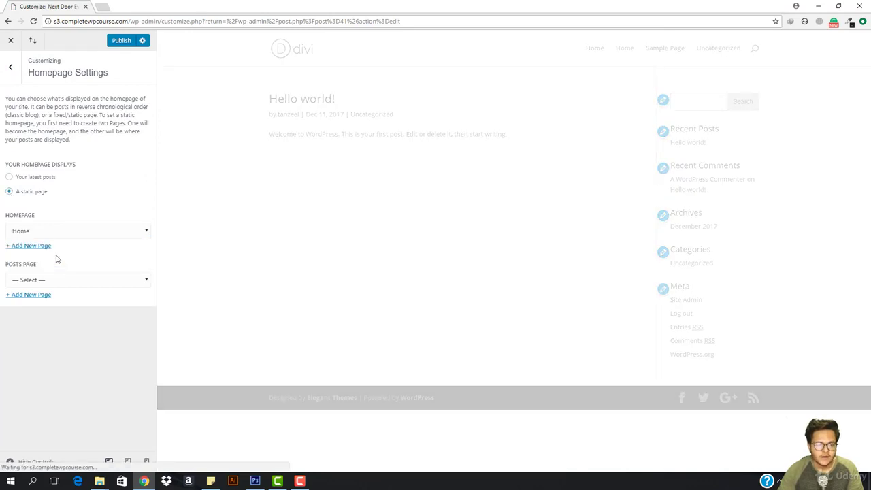
left_click(121, 42)
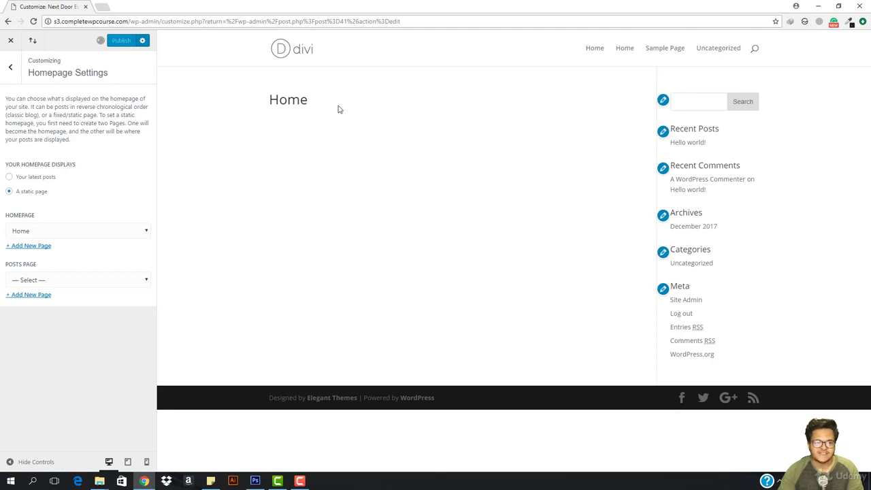
Step: Change the site identity tagline to "The best Event Management Company" and publish it
left_click(11, 80)
left_click(34, 141)
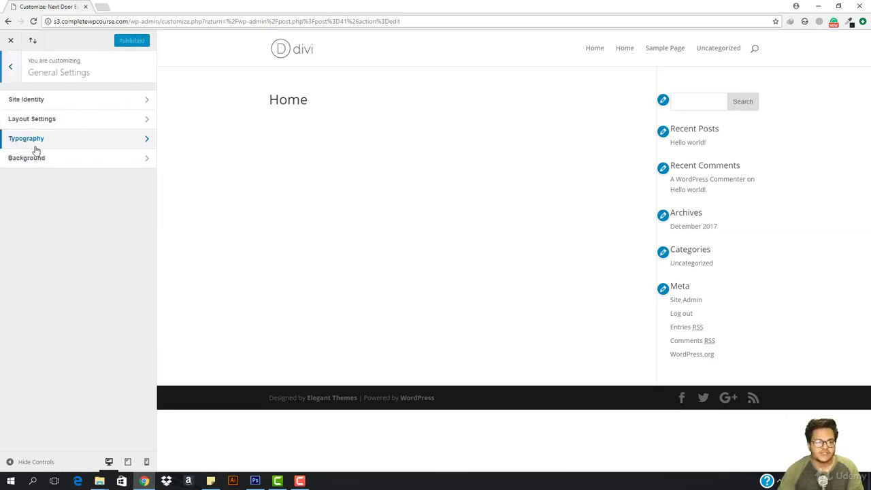
left_click(55, 108)
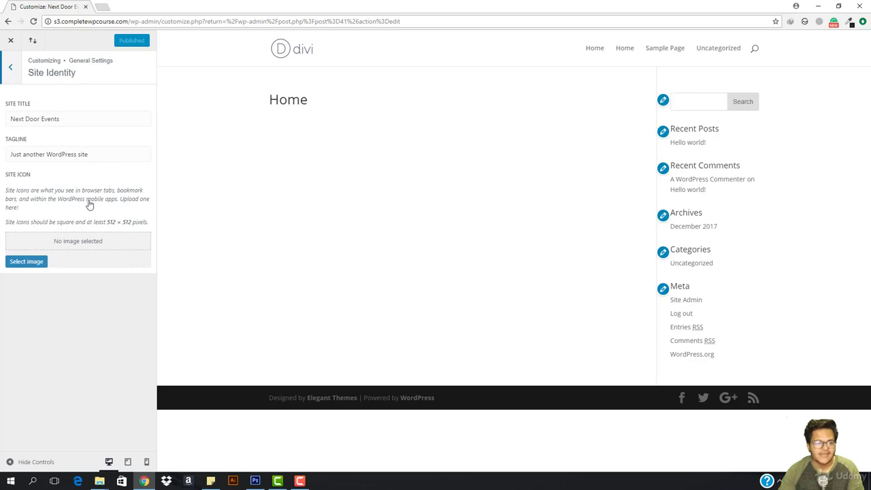
triple_click(104, 157)
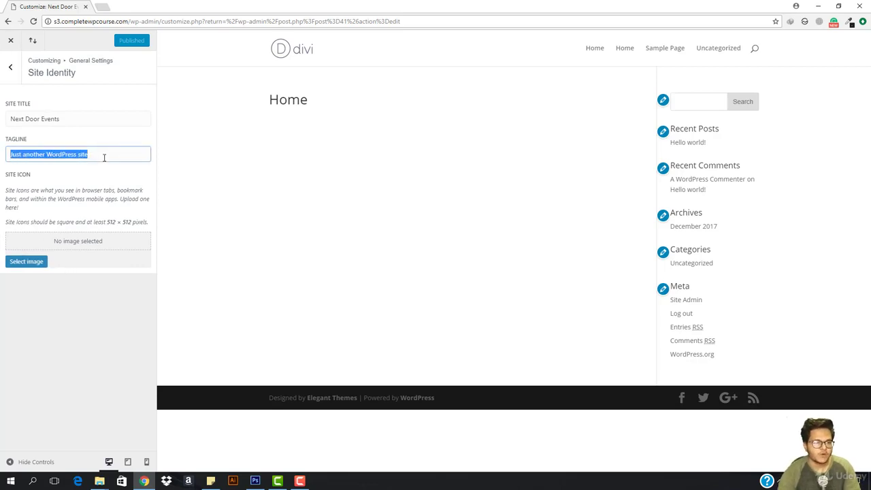
type("The best Event Management Company")
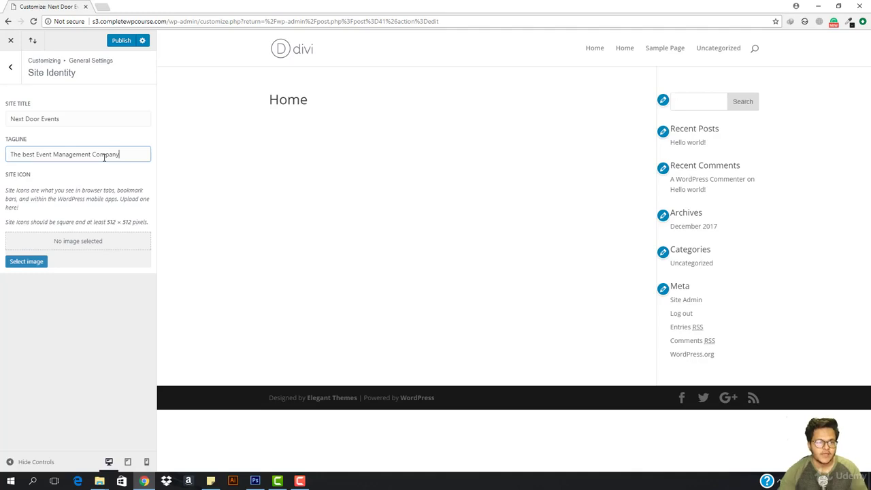
left_click(117, 42)
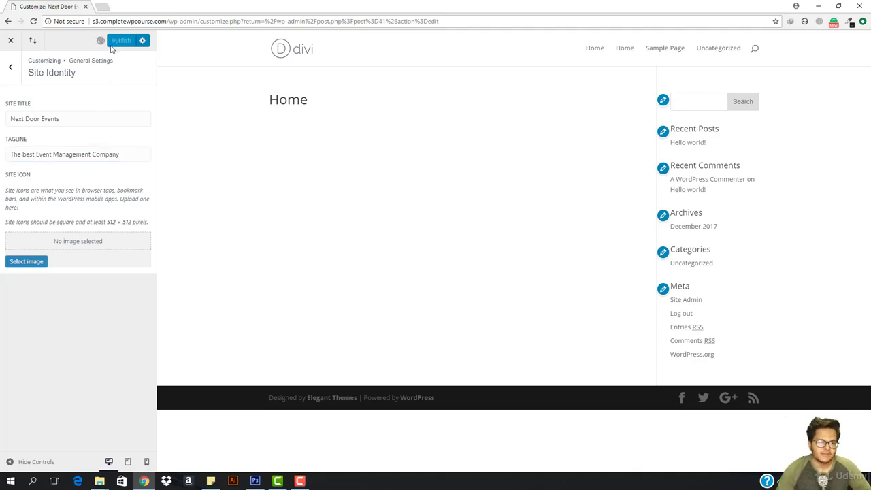
Step: In the general layout settings, try the boxed layout and custom sidebar width, switching each one off again
left_click(11, 67)
left_click(45, 119)
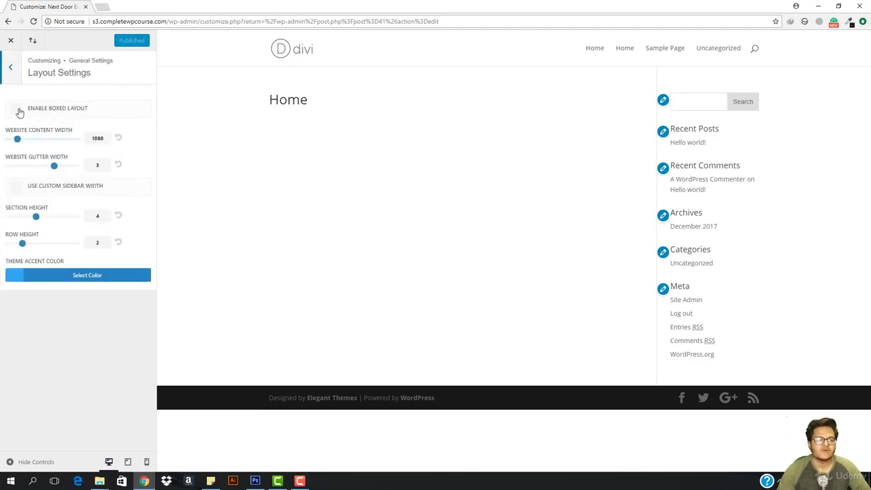
left_click(17, 110)
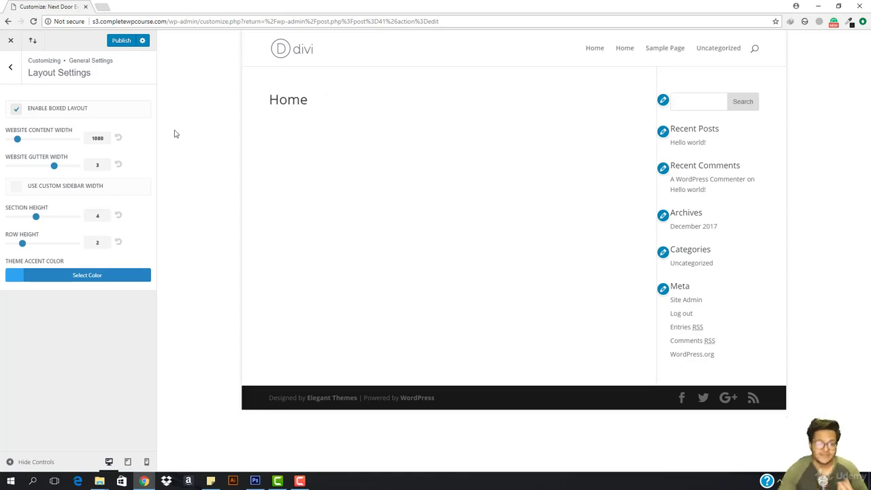
left_click(16, 110)
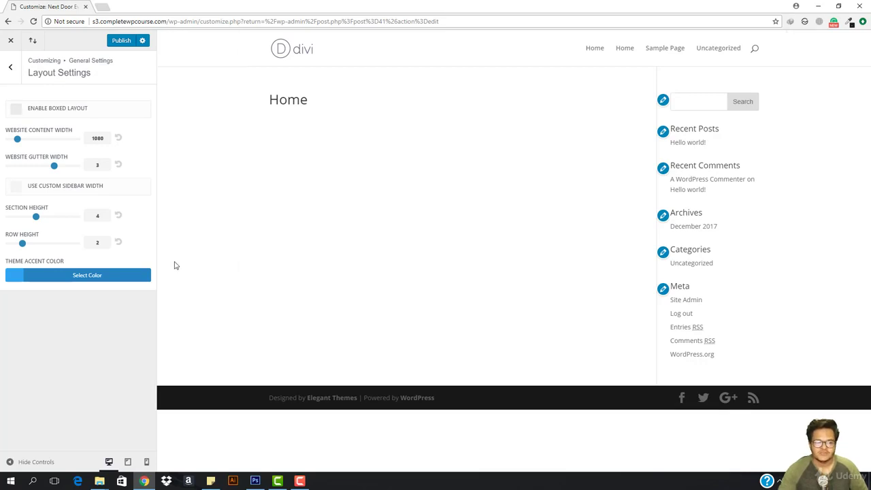
left_click(15, 189)
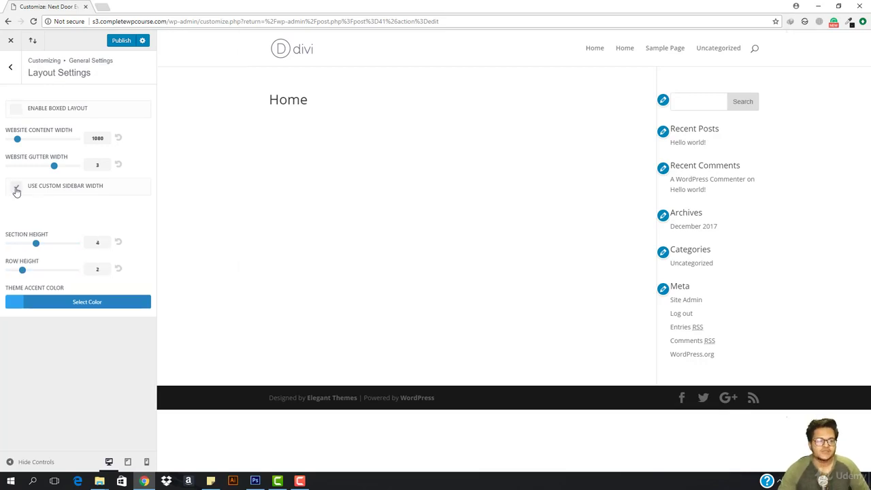
mouse_move(19, 216)
left_mouse_down()
mouse_move(35, 216)
mouse_move(14, 216)
left_mouse_up()
left_click(15, 187)
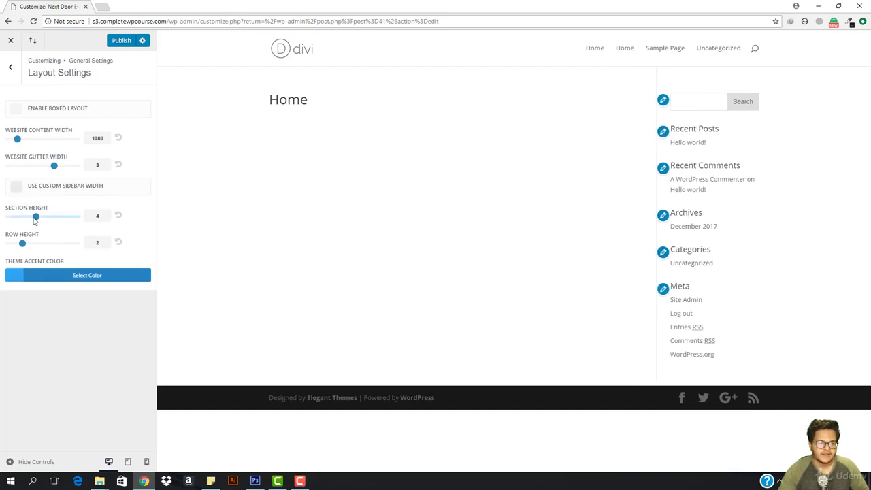
Step: Try a larger section height and a wider website content width, resetting each to its default
left_click_drag(34, 218, 44, 220)
left_click(118, 216)
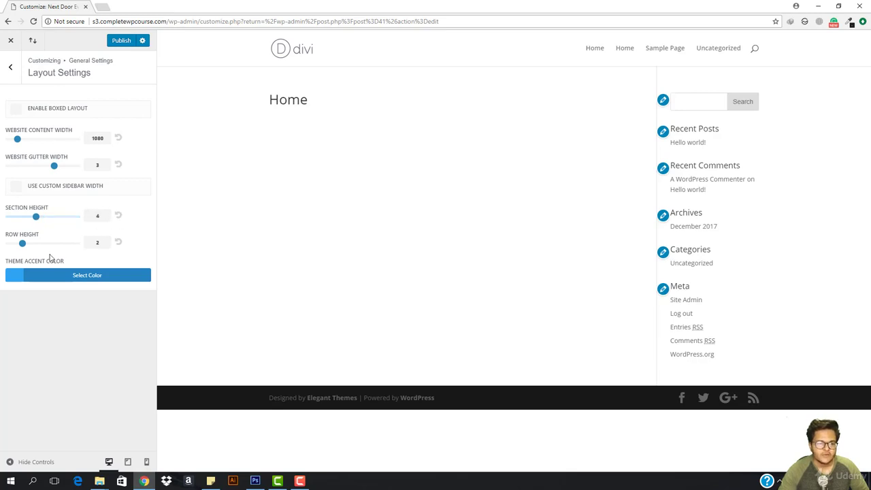
left_click_drag(20, 139, 71, 141)
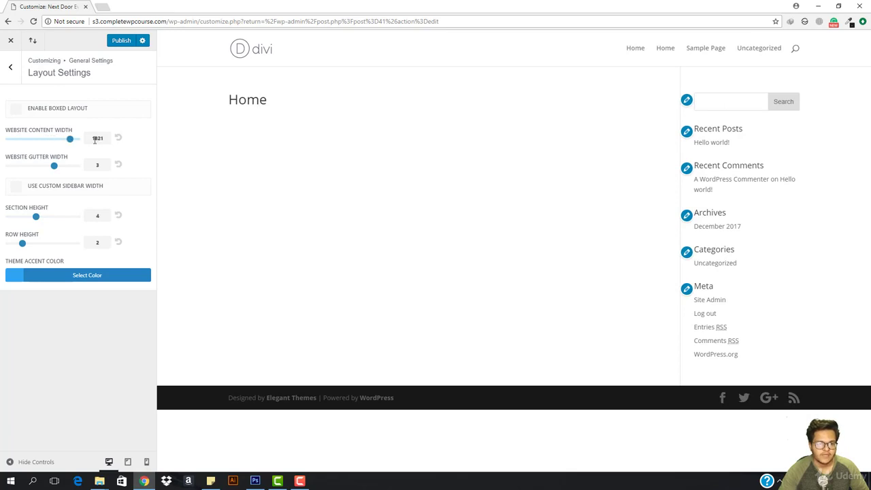
left_click(118, 138)
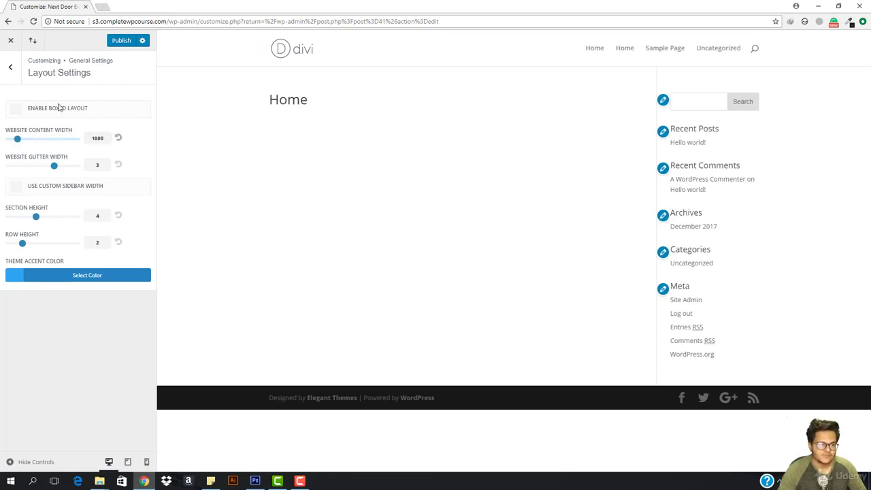
Step: Look over the general typography settings and return to the main list of customizer options
left_click(10, 67)
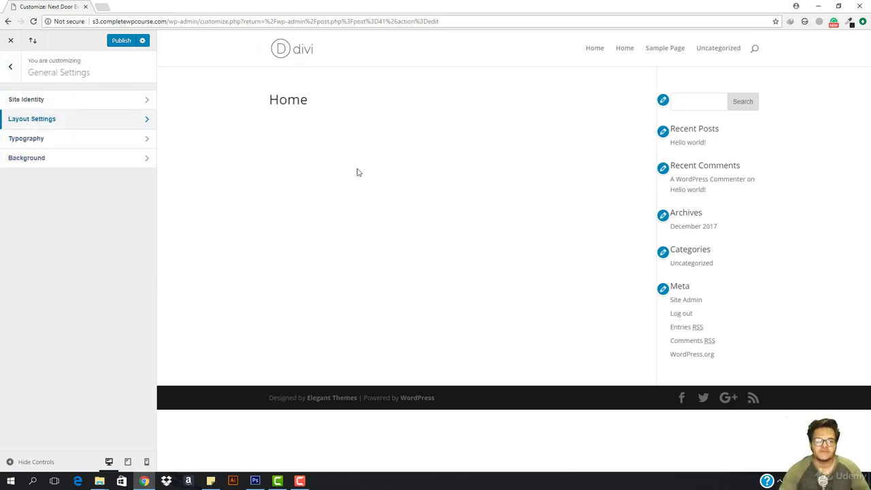
left_click(82, 143)
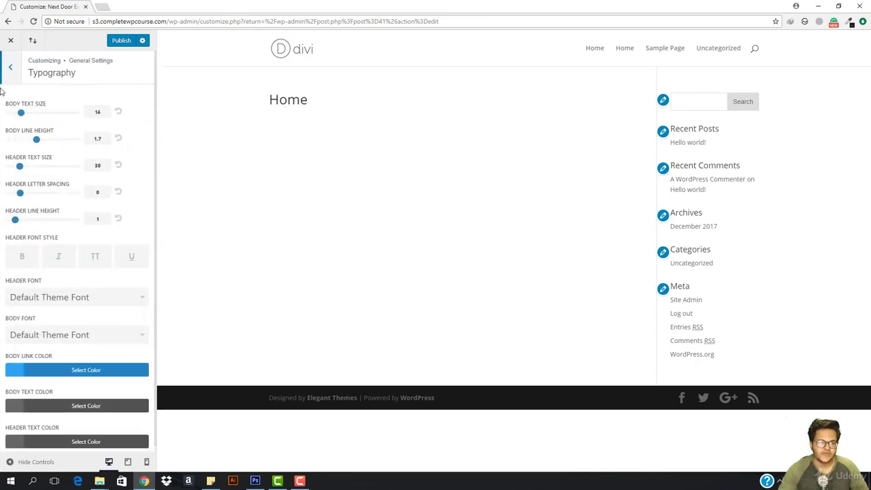
left_click(10, 67)
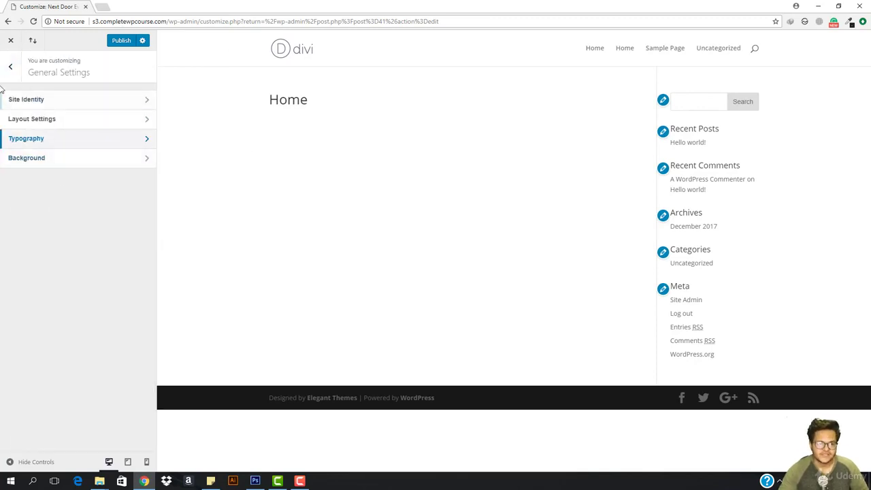
left_click(11, 67)
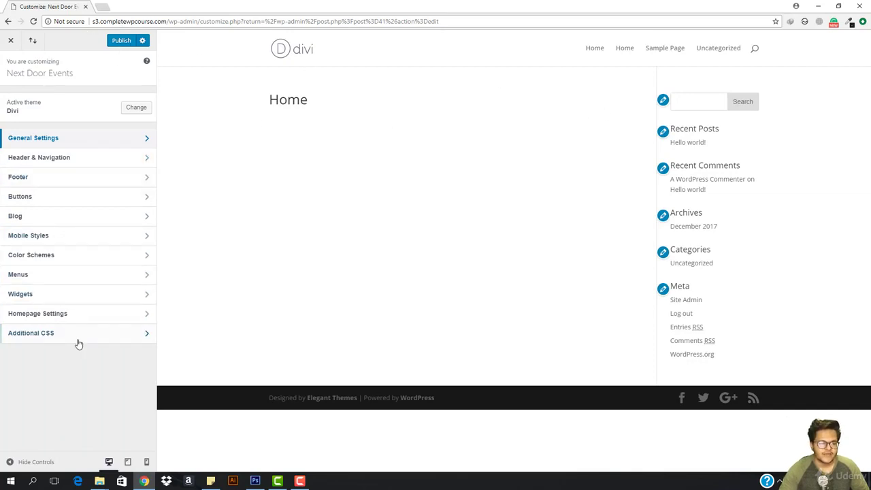
Step: Publish the customizer changes and leave the customizer for the Home page's editor
left_click(125, 41)
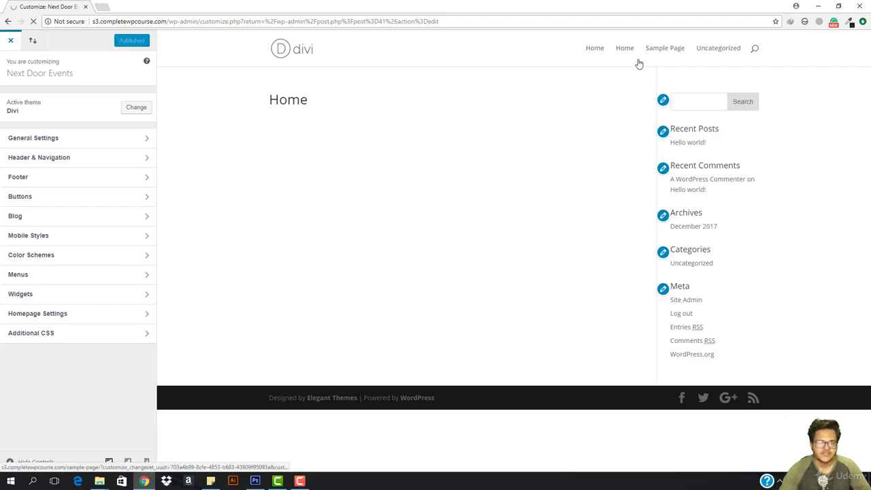
key("alt+Left")
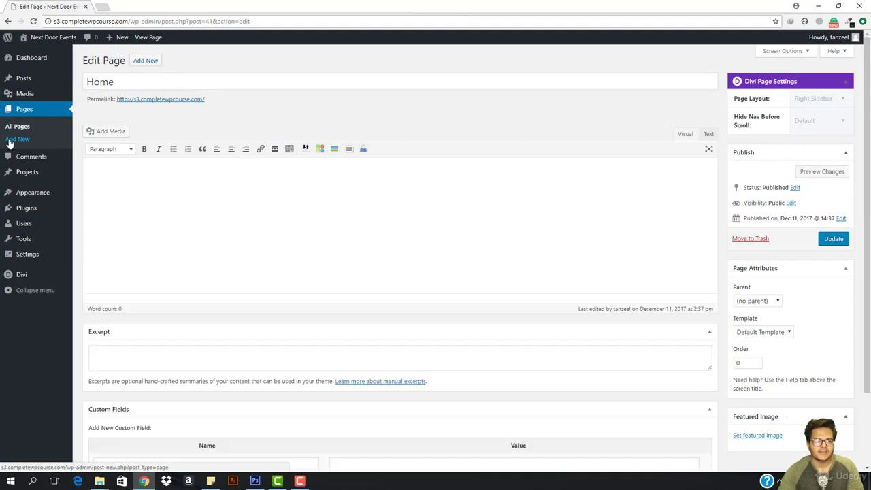
Step: Open the new page form in a separate browser tab, title the page "About" and publish it
left_click(18, 140, "ctrl")
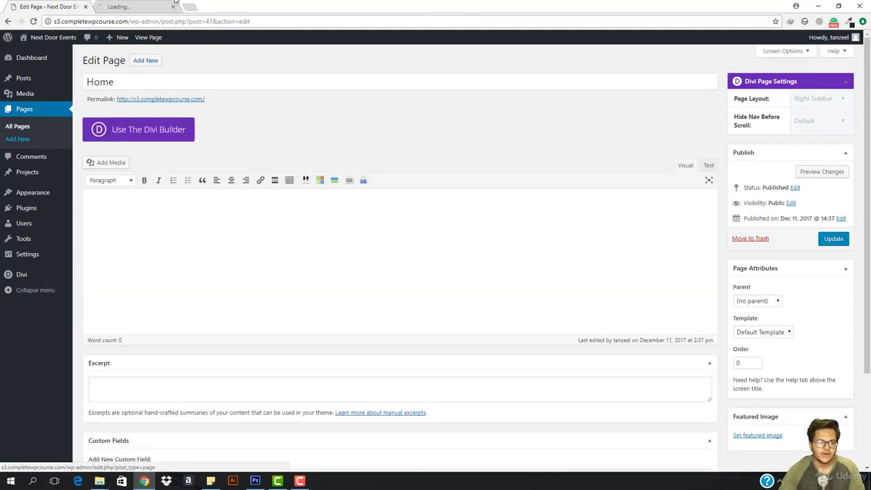
left_click(133, 8)
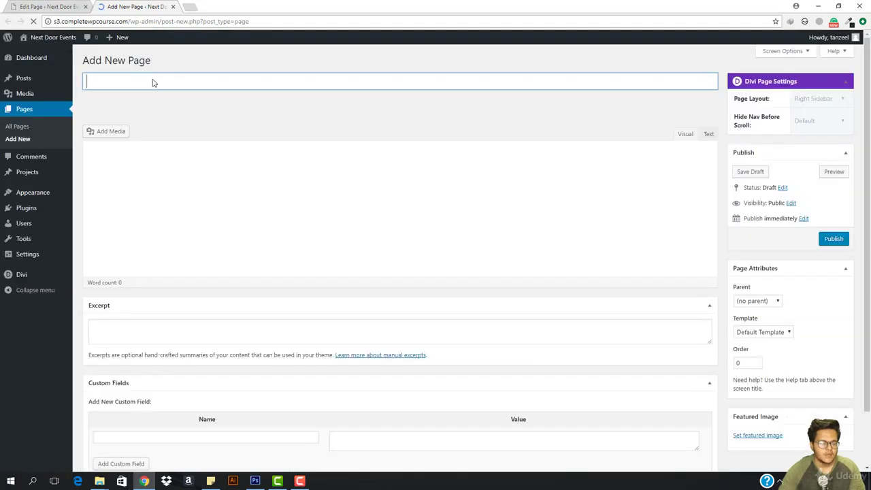
type("About")
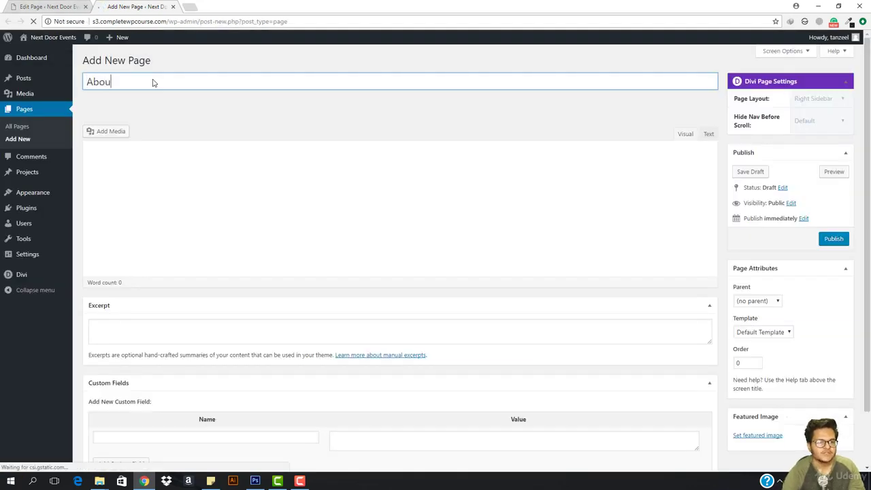
left_click(834, 240)
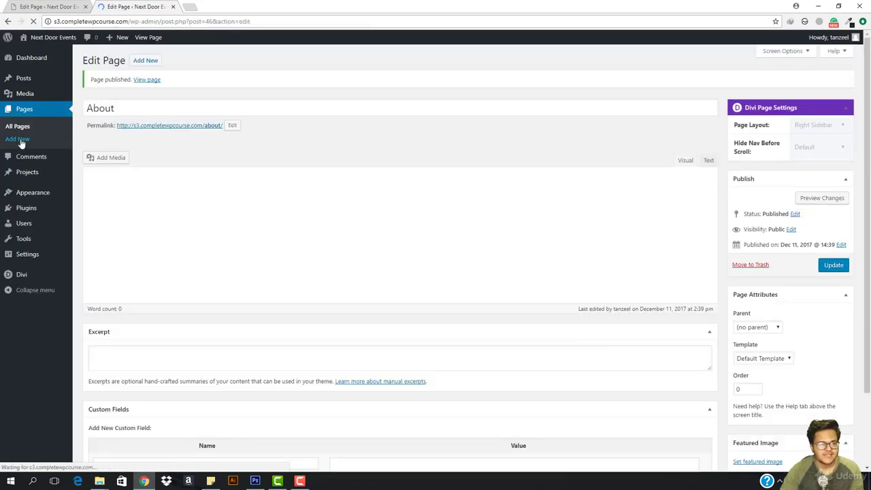
Step: Create a new page titled "Contact" and publish it
left_click(18, 140)
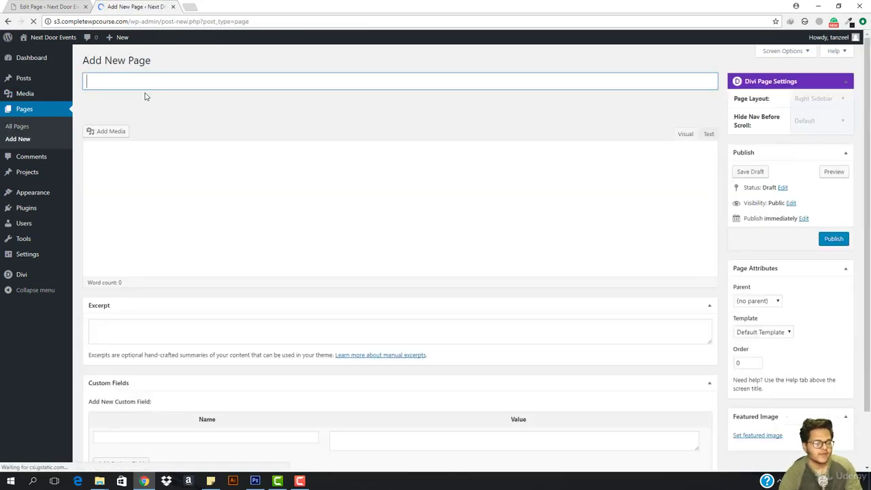
type("Contac")
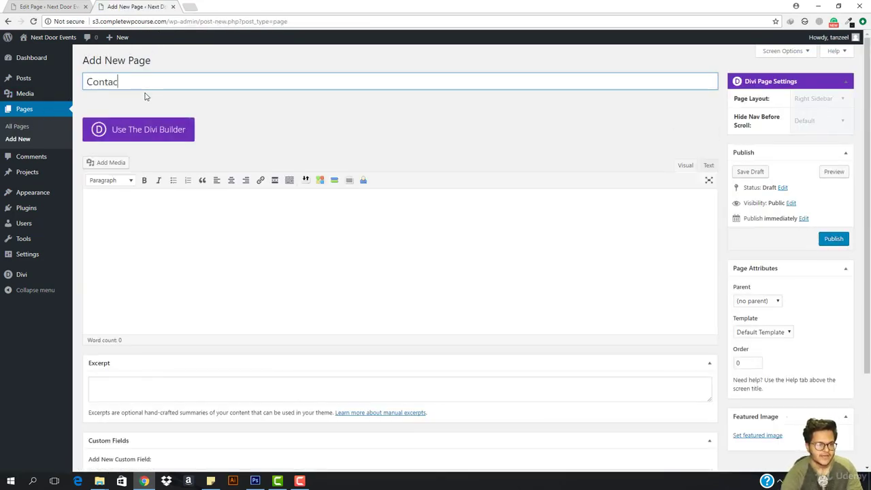
key("BackSpace")
key("BackSpace")
key("BackSpace")
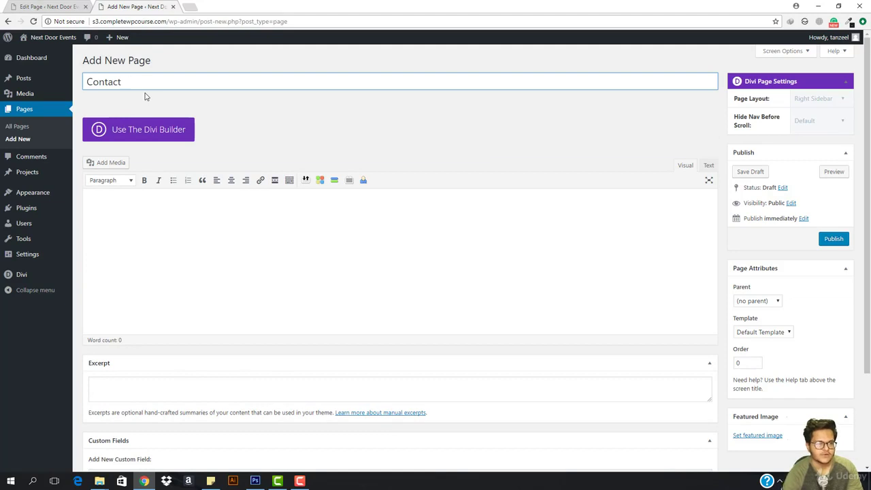
left_click(831, 238)
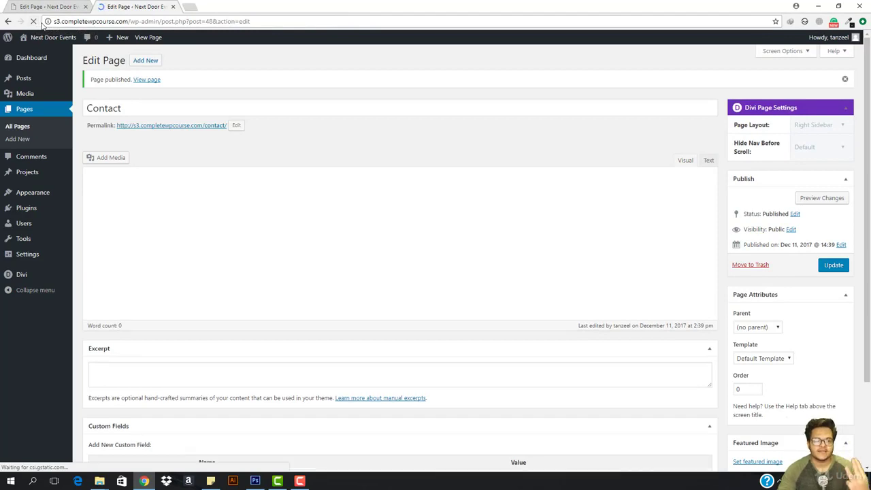
Step: Open the Menus screen, close the spare browser tab and create a new menu named "menu1"
mouse_move(41, 193)
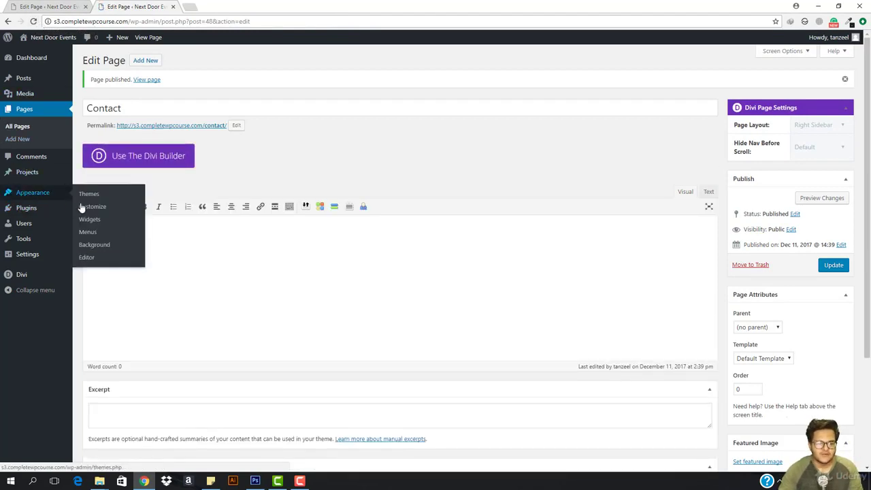
left_click(82, 230)
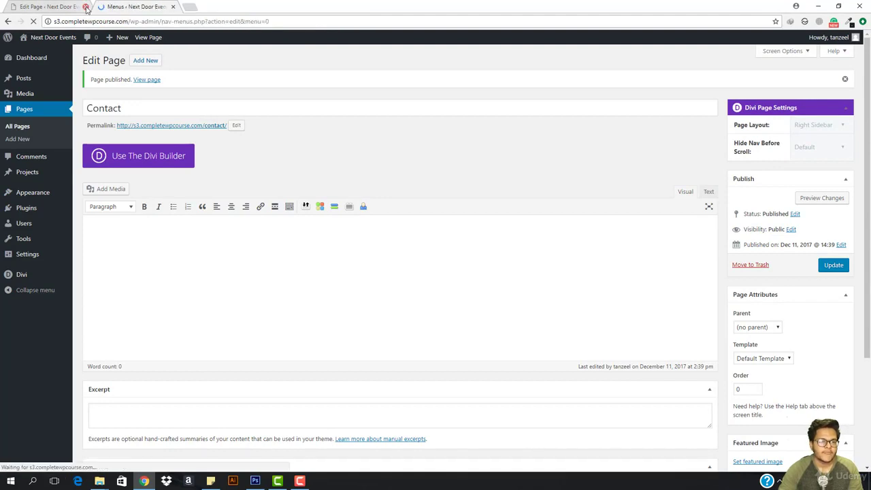
left_click(86, 7)
left_click(293, 138)
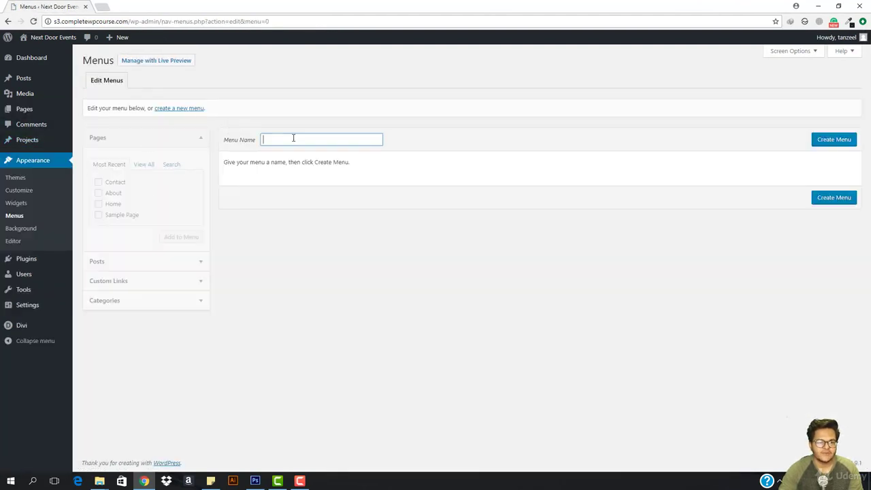
type("menu")
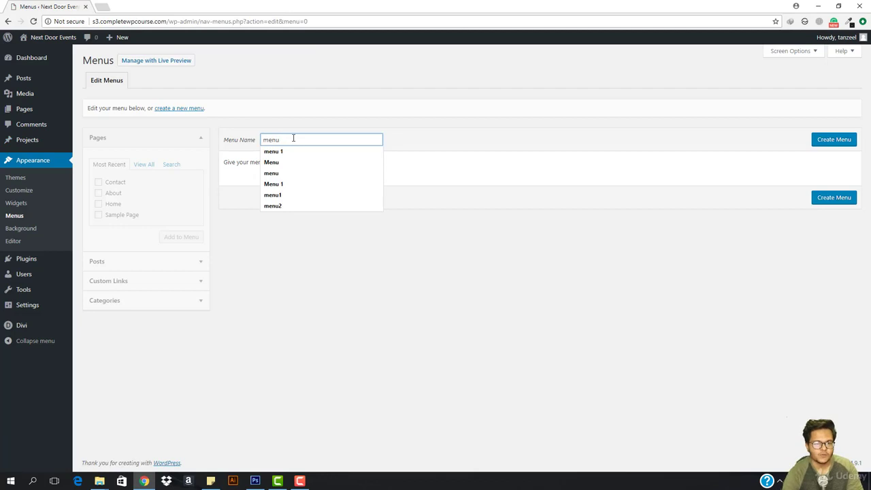
type("1")
key("Return")
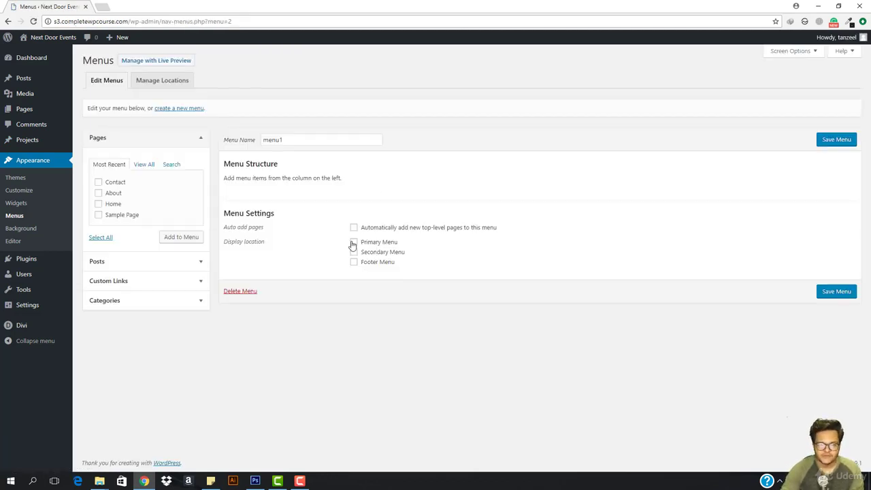
Step: Assign menu1 to the Primary Menu location, add the Home, About and Contact pages to it and save the menu
left_click(352, 243)
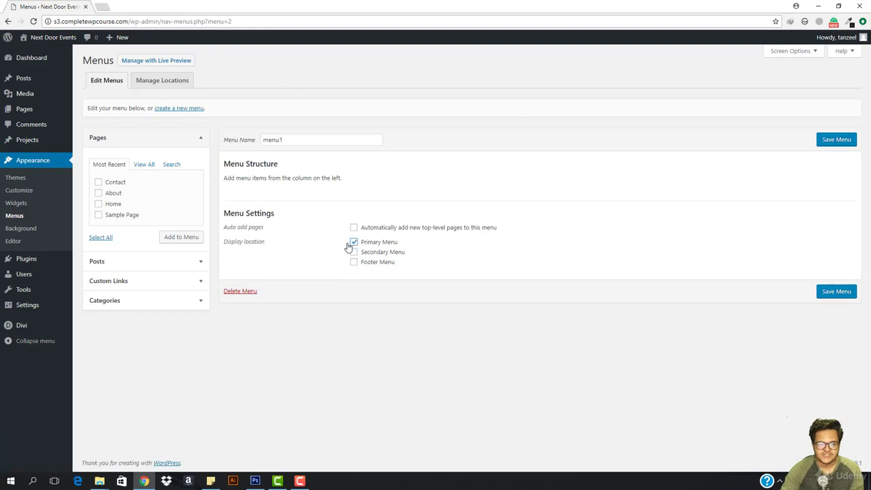
left_click(99, 205)
left_click(99, 193)
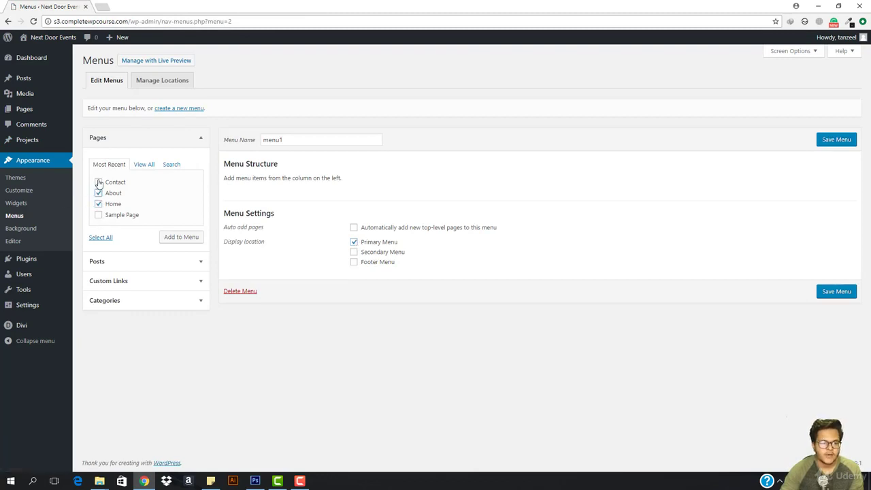
left_click(98, 182)
left_click(180, 240)
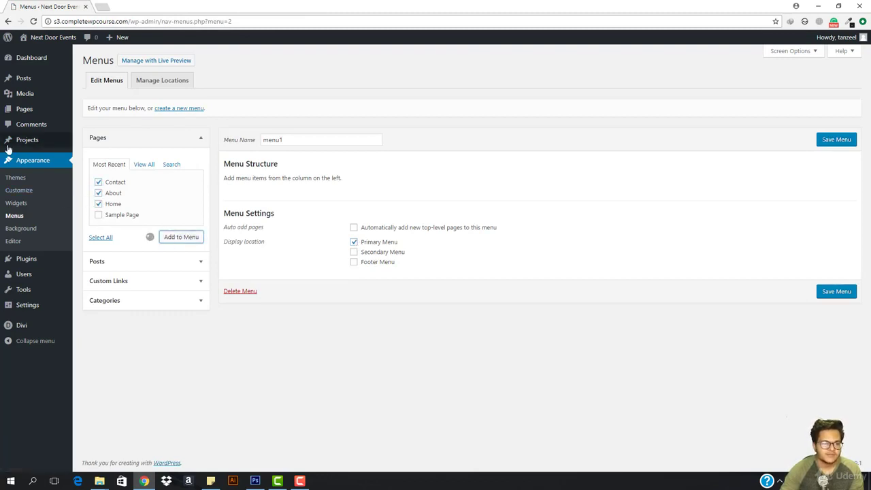
left_click(82, 112)
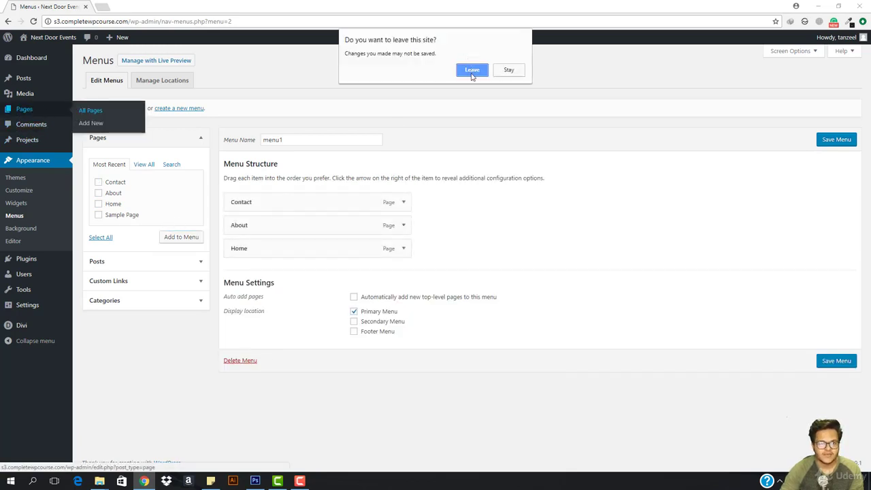
left_click(522, 72)
left_click(839, 141)
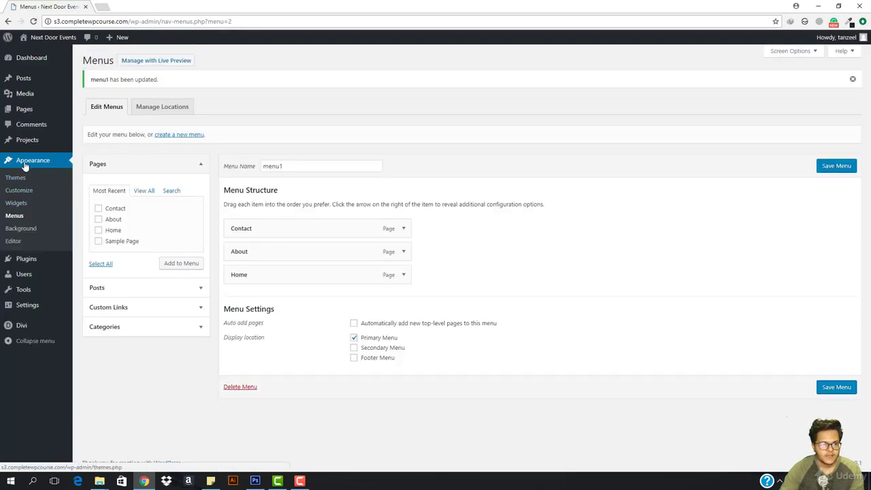
Step: Move Sample Page to the trash and delete it permanently
mouse_move(21, 109)
left_click(90, 112)
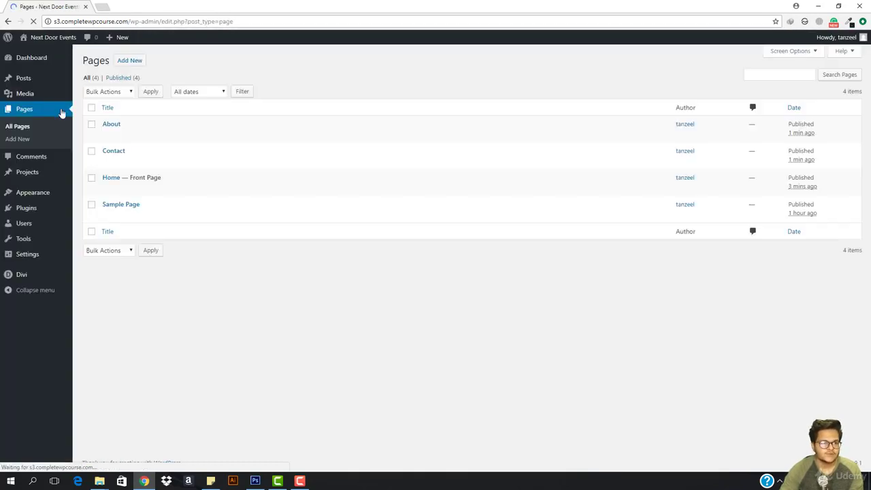
mouse_move(125, 216)
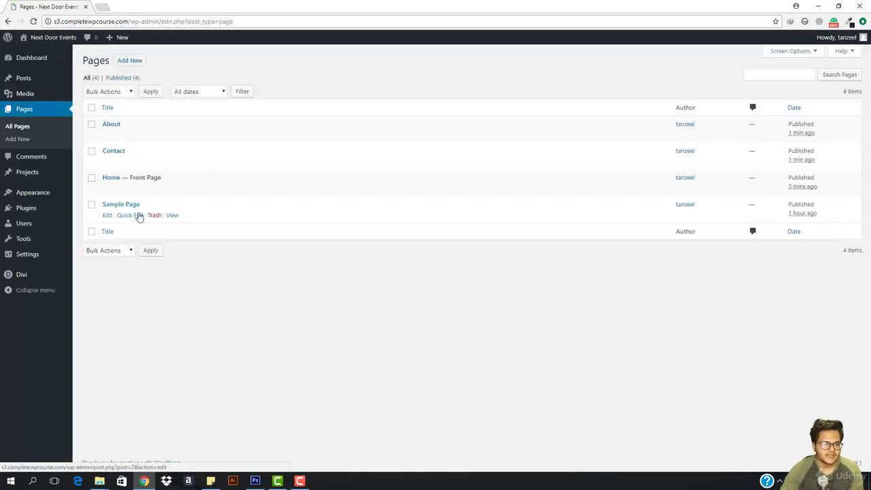
left_click(154, 219)
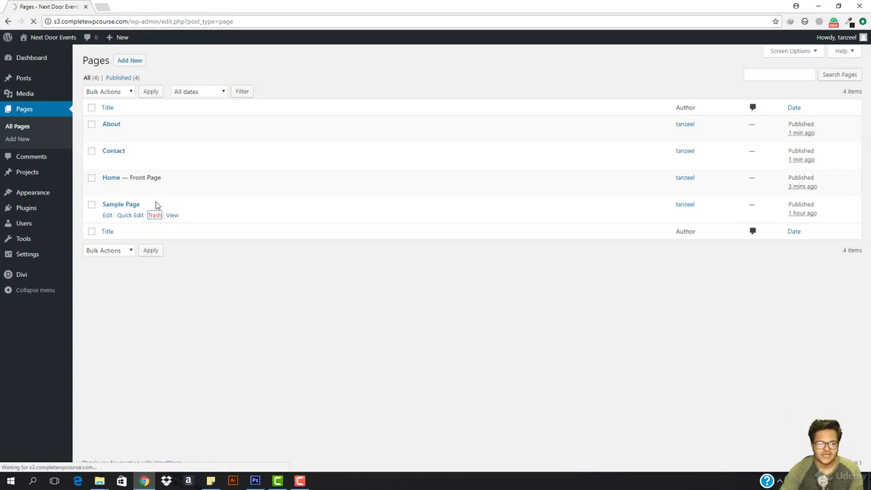
left_click(153, 105)
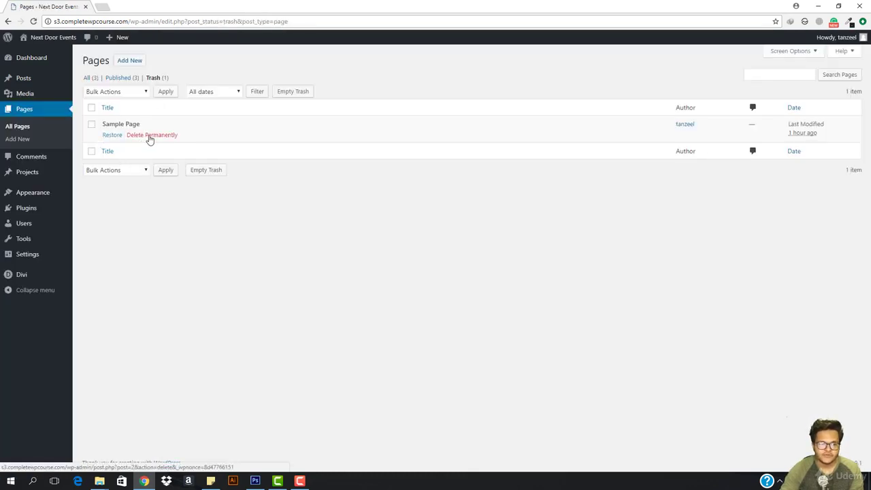
left_click(150, 136)
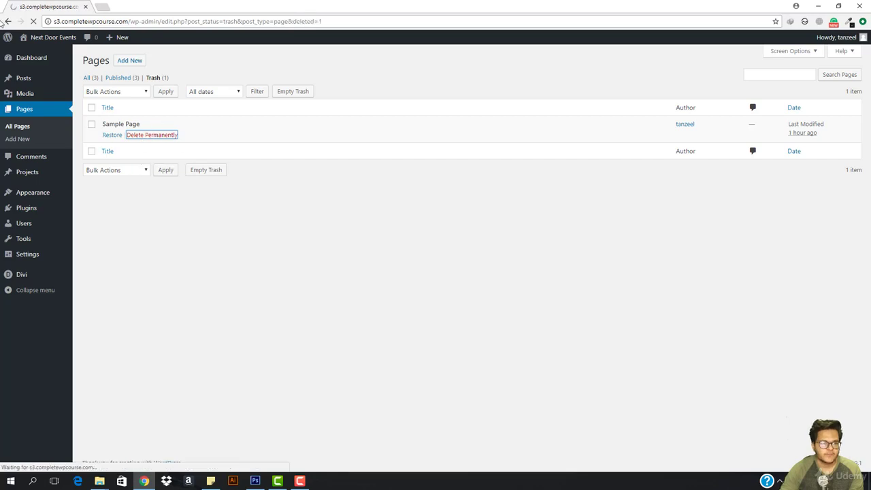
Step: Open the Home page for editing, enable the Divi Builder and start building in its Visual Builder
left_click(19, 126)
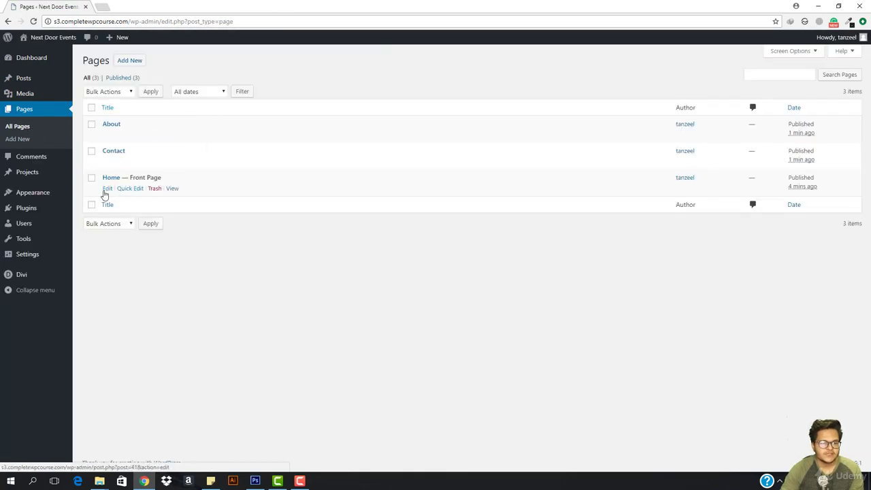
left_click(106, 191)
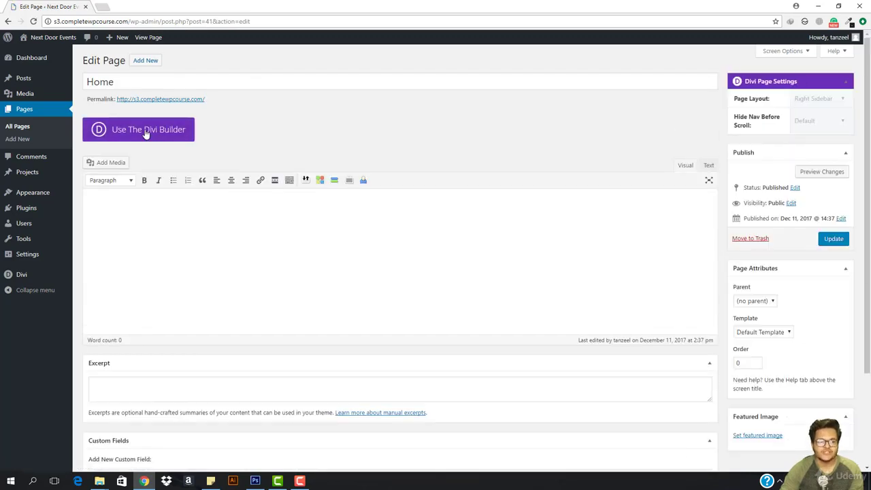
left_click(146, 131)
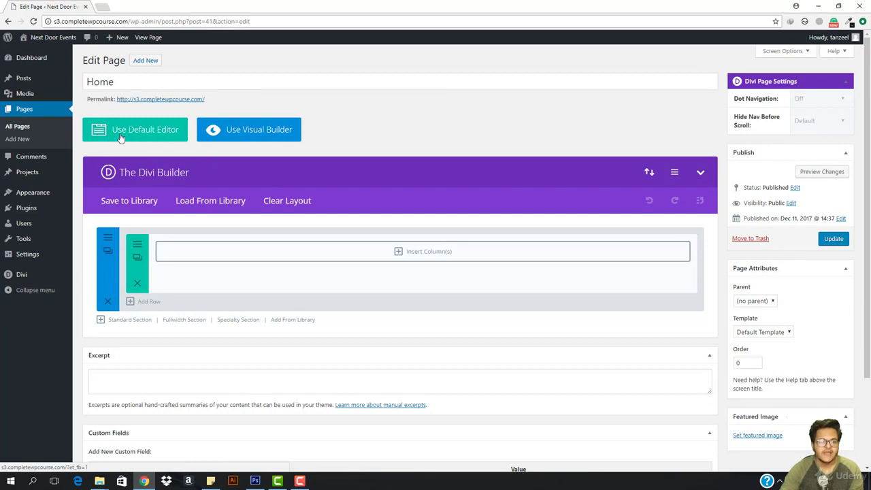
left_click(243, 130)
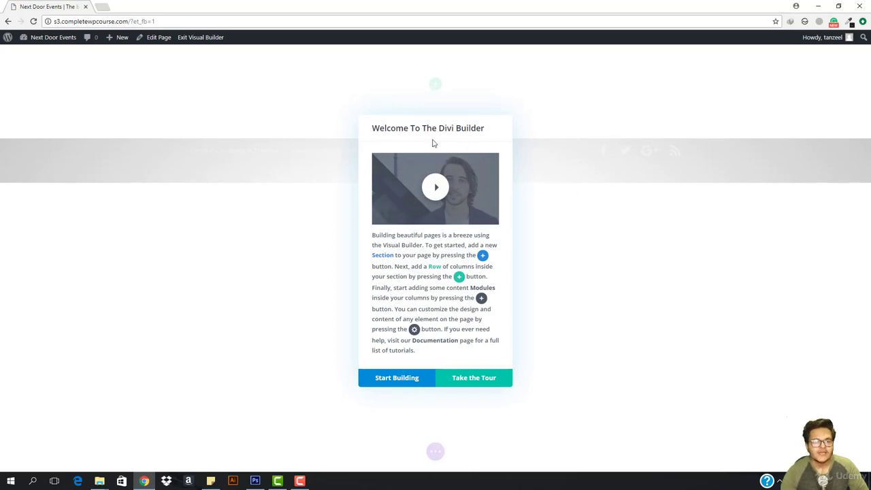
left_click(410, 378)
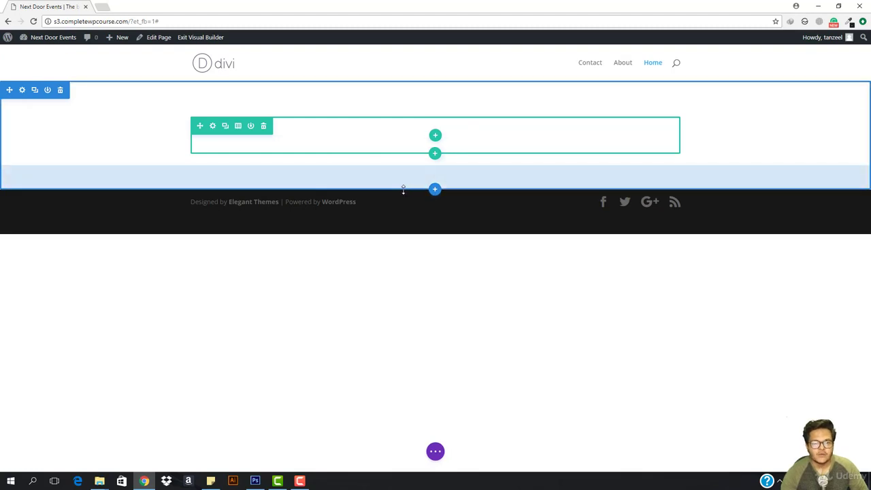
Step: Examine the empty section's top and bottom padding handles and the Visual Builder's page-level controls
mouse_move(399, 194)
left_mouse_down()
mouse_move(397, 323)
mouse_move(392, 183)
mouse_move(393, 207)
mouse_move(399, 188)
left_mouse_up()
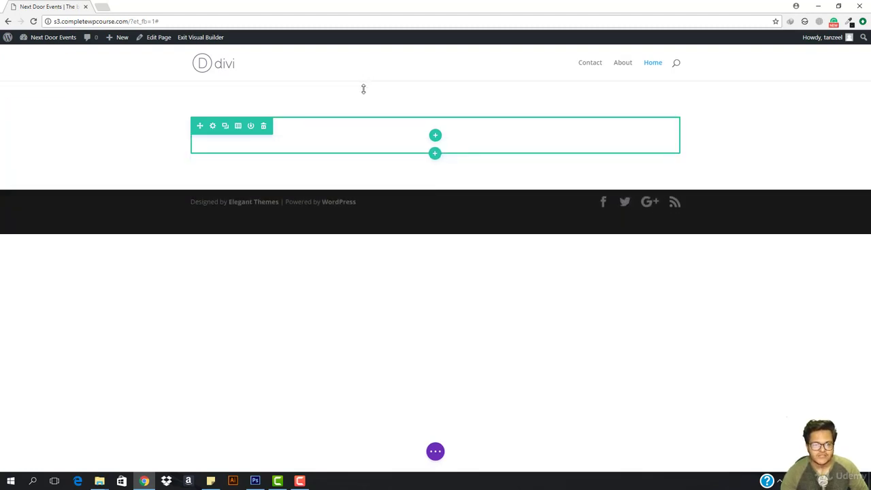
mouse_move(363, 88)
left_mouse_down()
mouse_move(357, 127)
mouse_move(360, 87)
left_mouse_up()
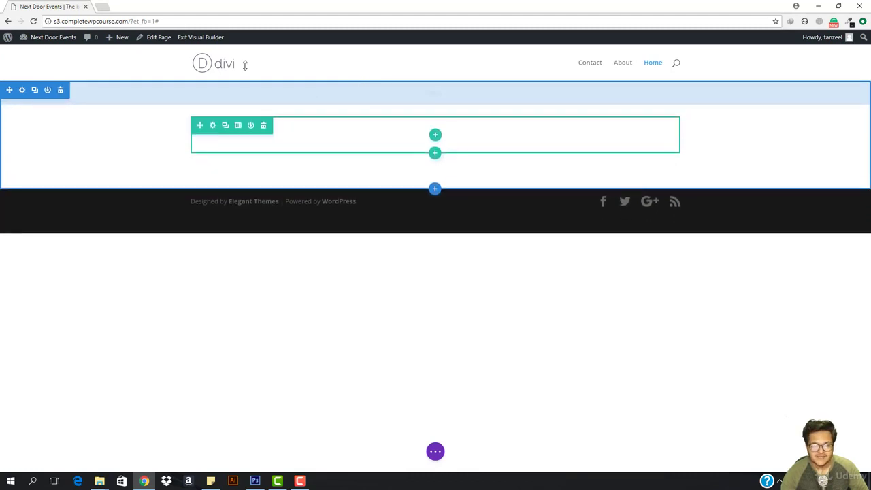
left_click(435, 451)
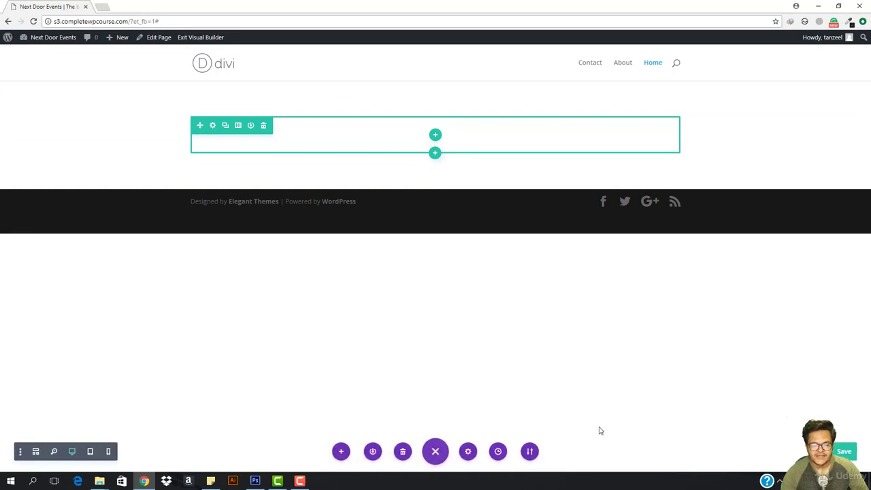
left_click(445, 452)
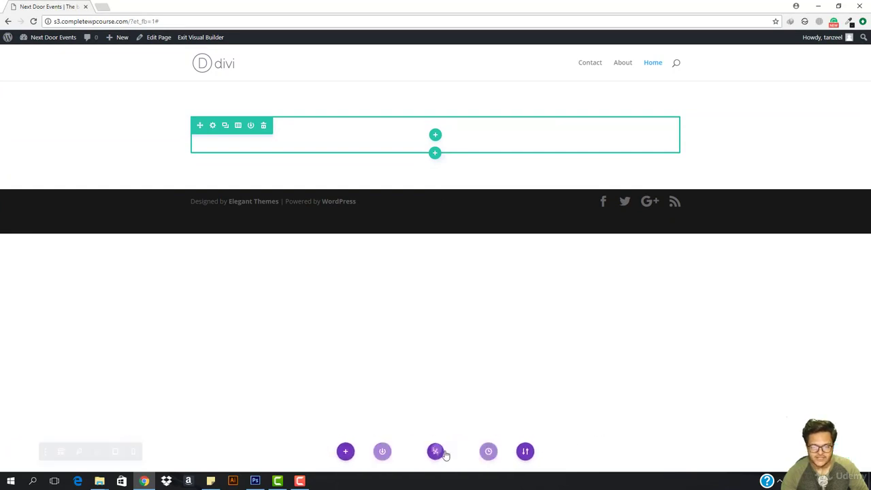
left_click(434, 456)
left_click(433, 457)
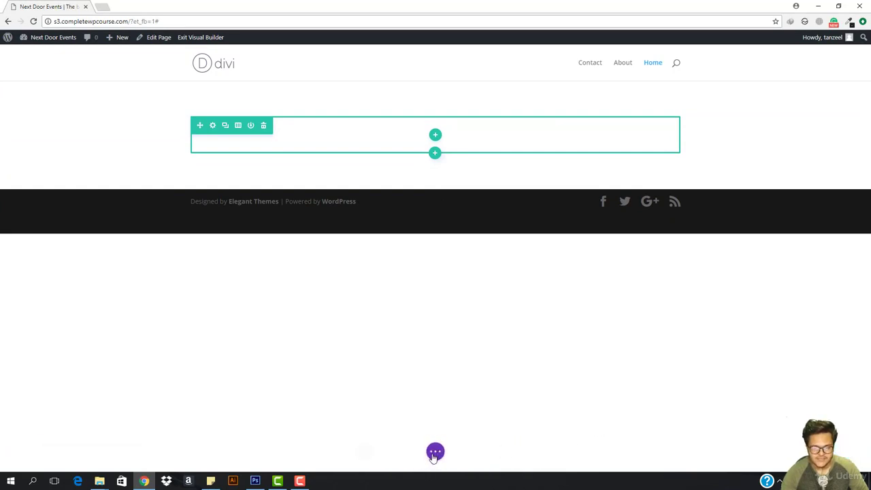
left_click(435, 452)
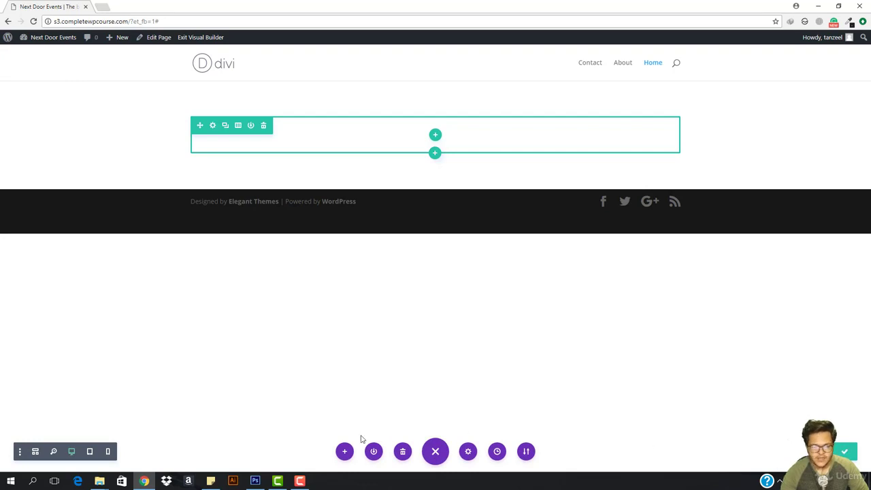
Step: Exit the Visual Builder, open the Menus screen and move Home to the top of menu1
left_click(191, 41)
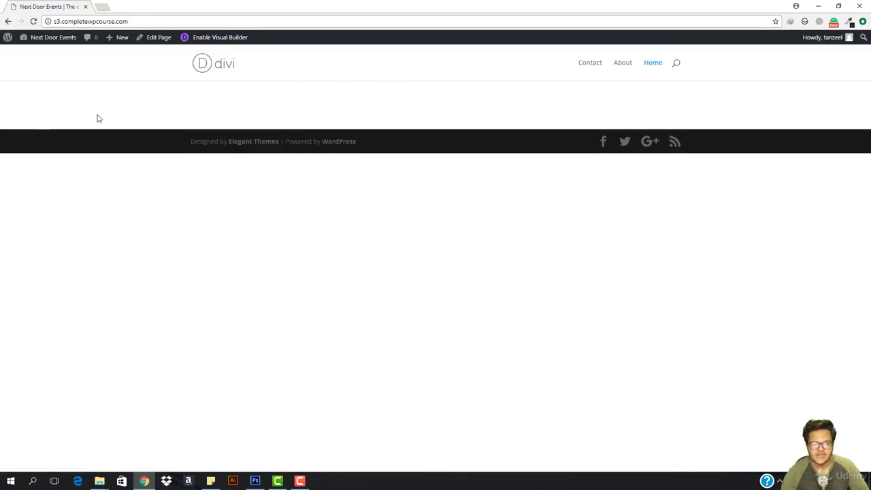
mouse_move(27, 41)
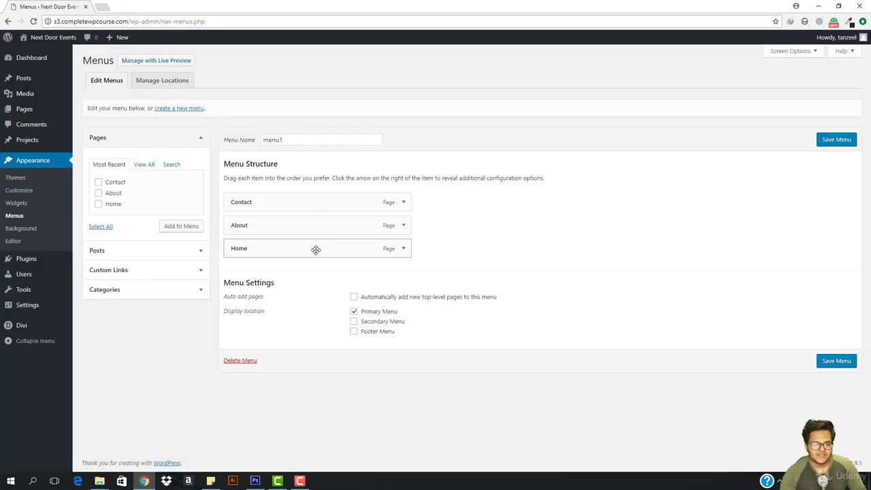
left_click_drag(315, 249, 273, 201)
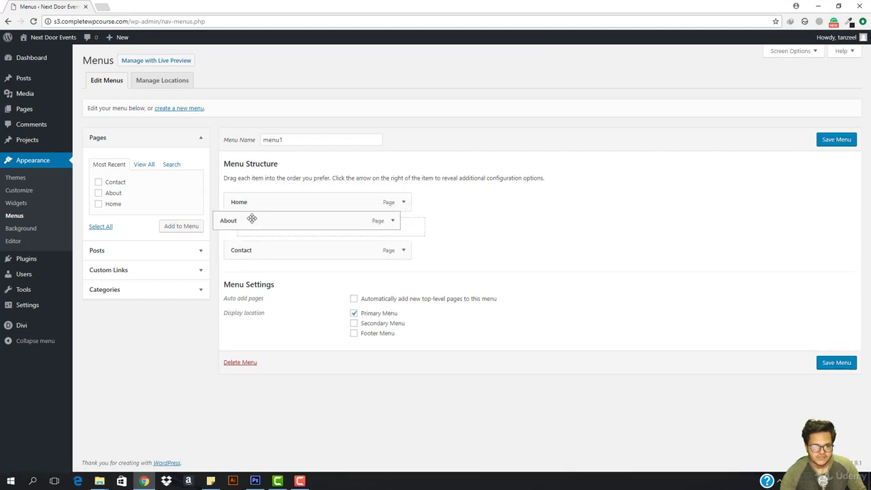